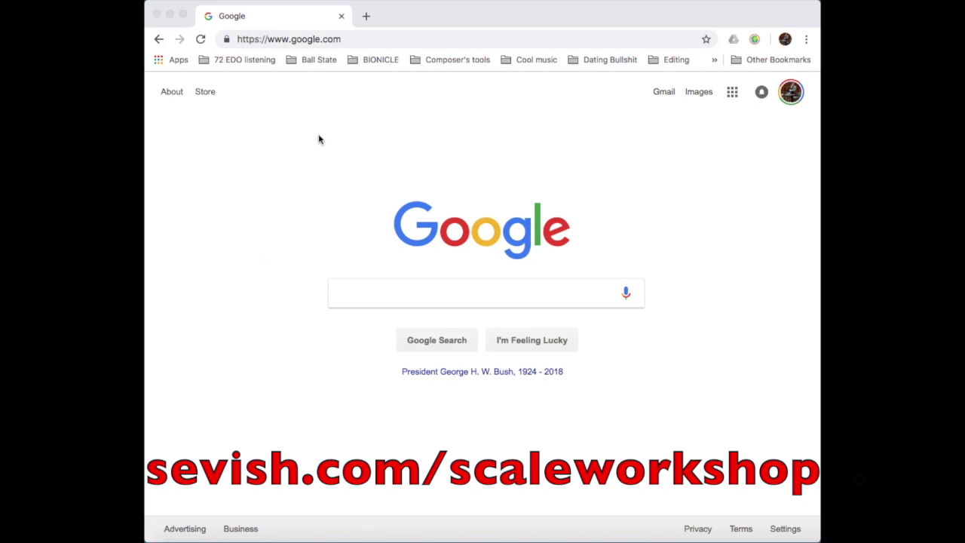
# Load sevish.com/scaleworkshop in the Chrome address bar.
pyautogui.click(310, 39)
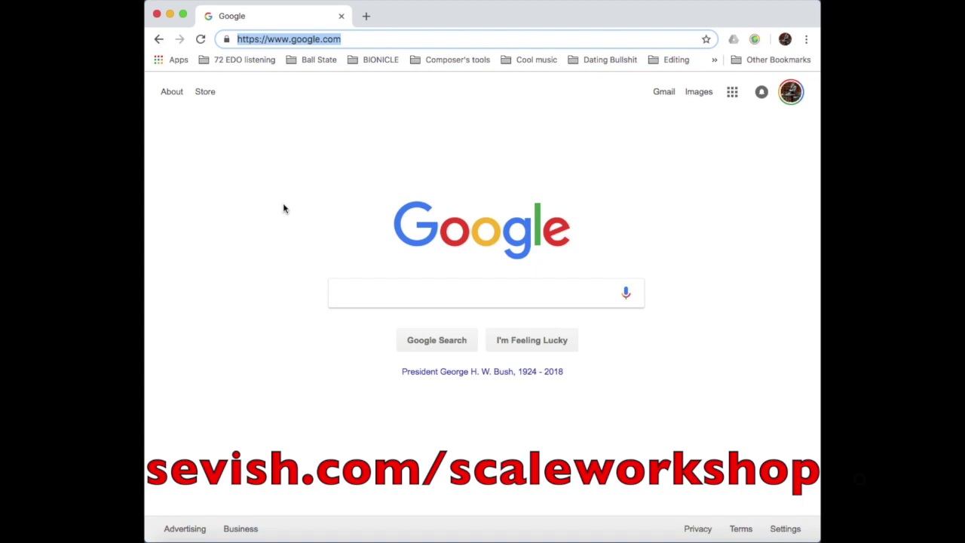
pyautogui.write('sevi')
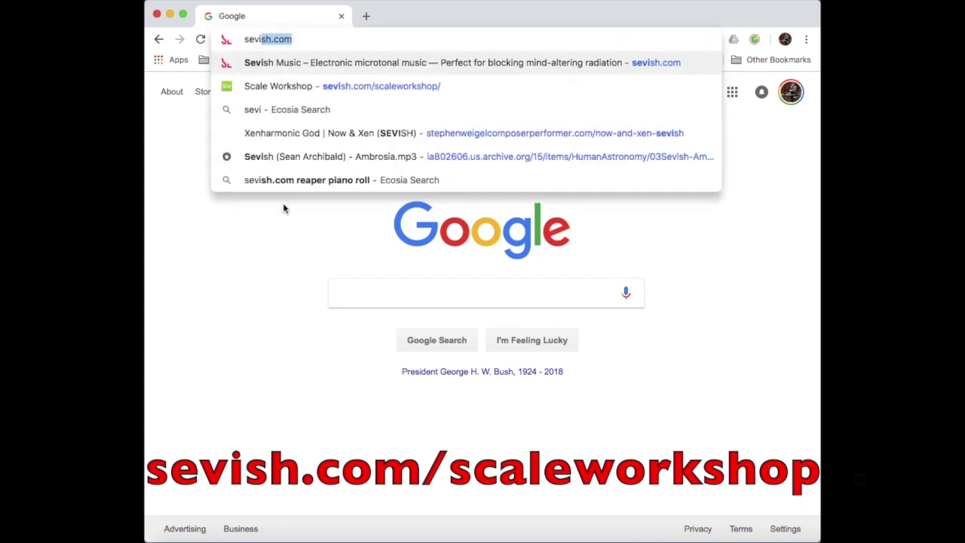
pyautogui.write('sh')
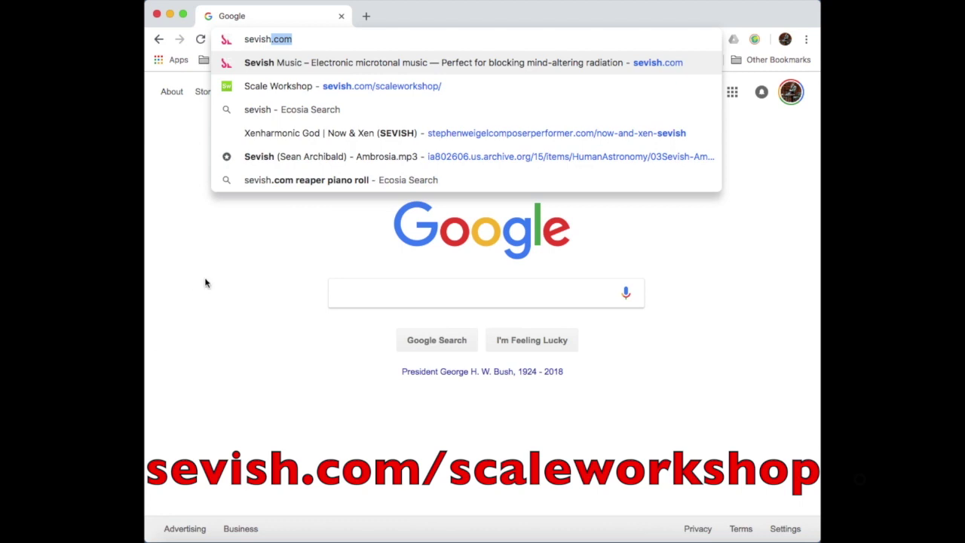
pyautogui.write('.com')
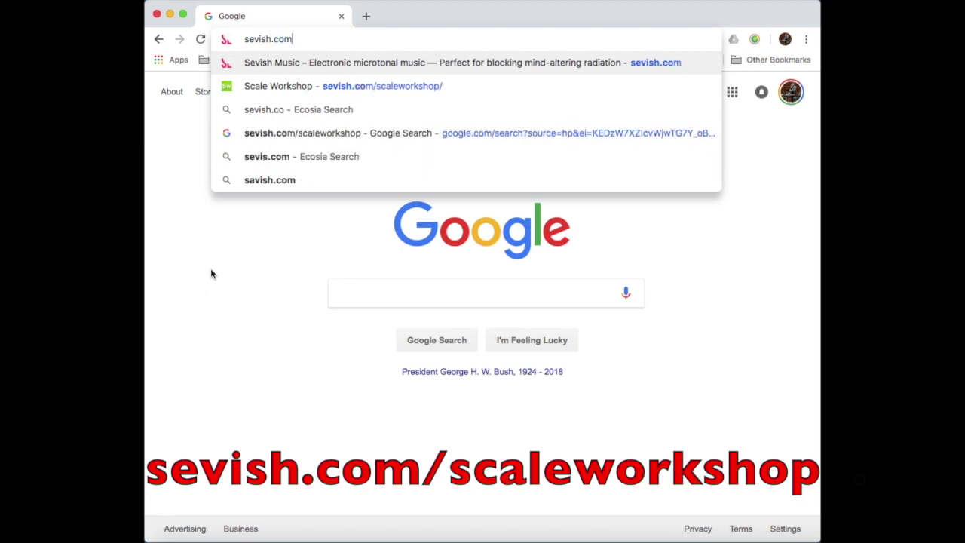
pyautogui.write('/sc')
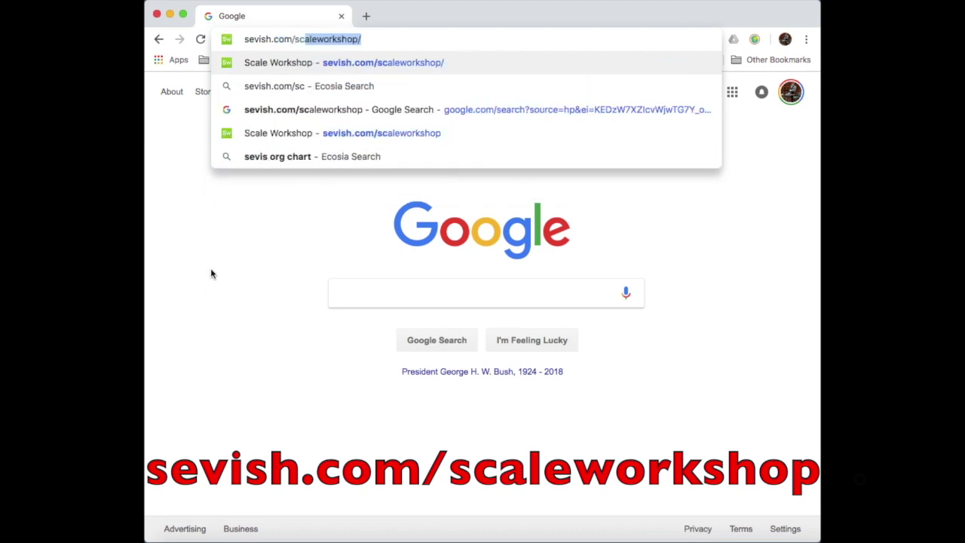
pyautogui.write('alewo')
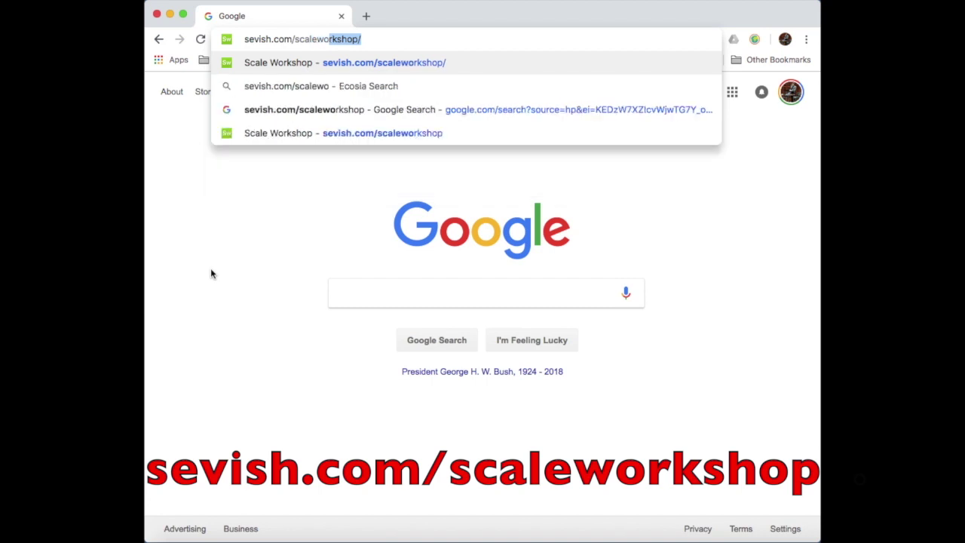
pyautogui.write('rkshop')
pyautogui.press('Return')
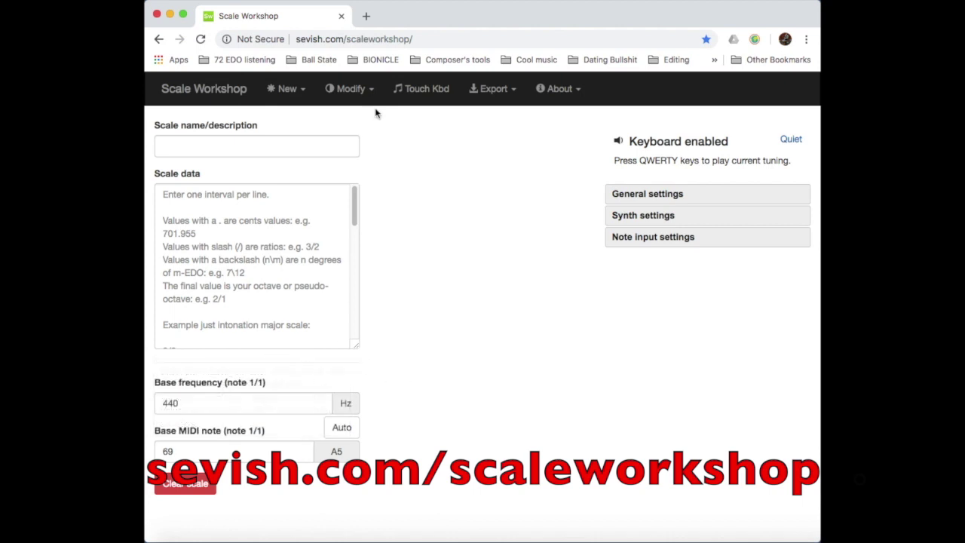
# Show the new-scale options such as equal temperament and harmonic series.
pyautogui.click(306, 92)
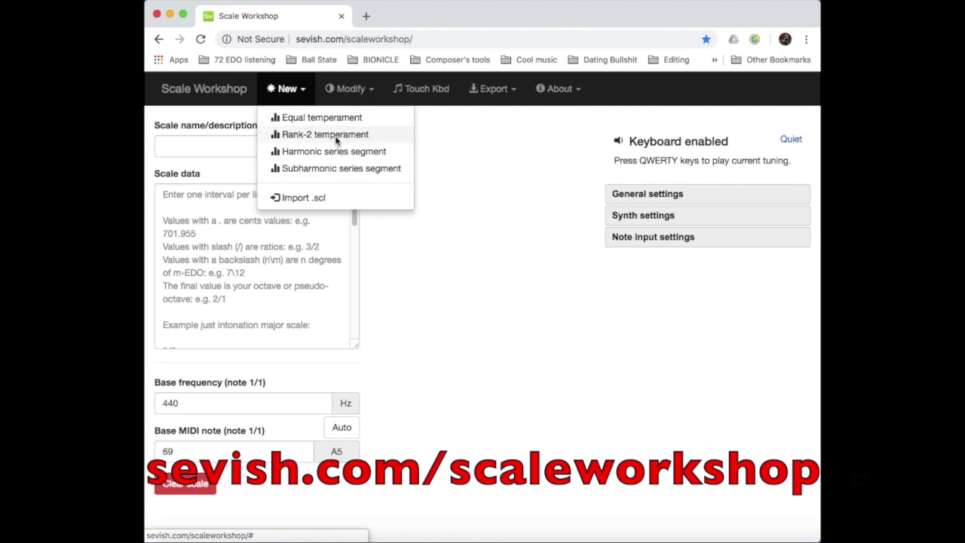
# Generate 5 equal divisions of 2/1, scroll the tuning table and play a note.
pyautogui.click(314, 118)
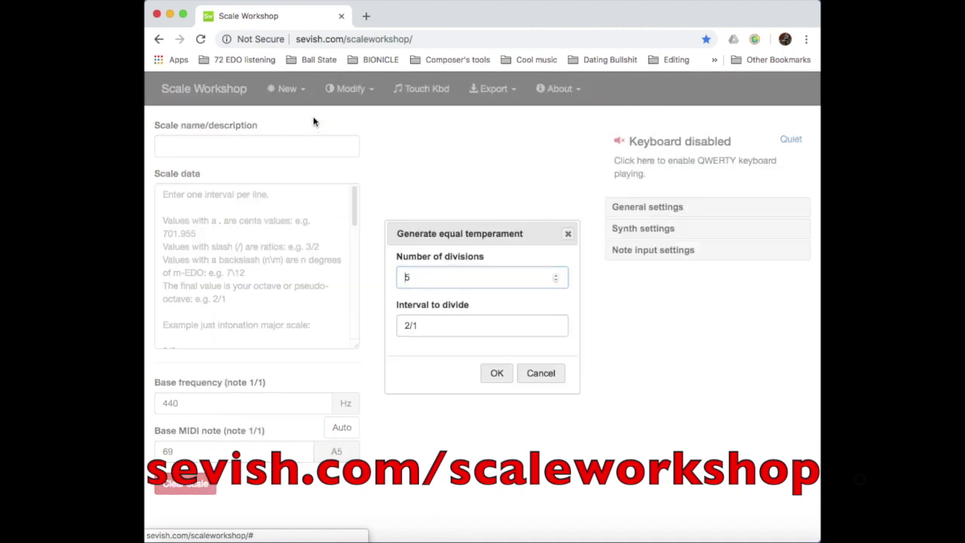
pyautogui.click(496, 372)
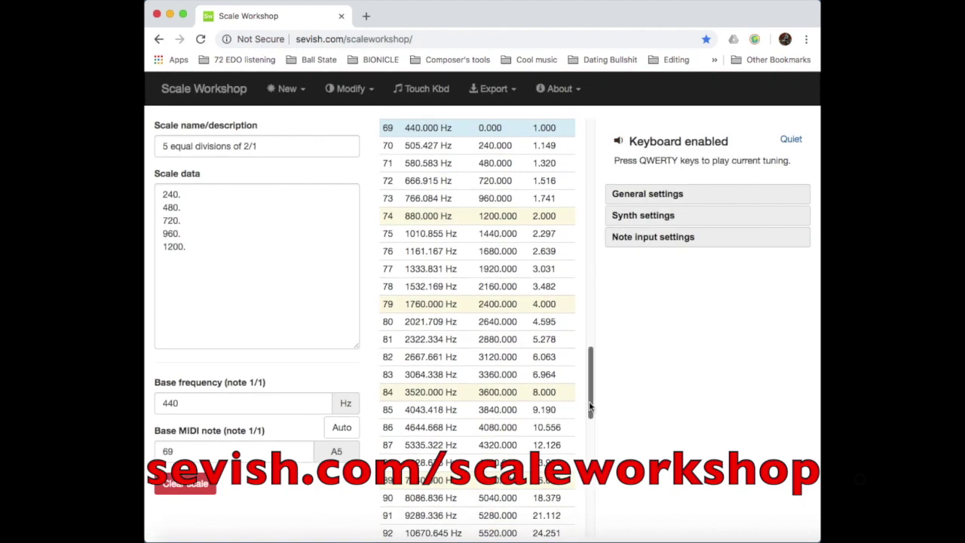
pyautogui.moveTo(592, 402)
pyautogui.mouseDown()
pyautogui.moveTo(603, 343)
pyautogui.moveTo(613, 346)
pyautogui.moveTo(601, 515)
pyautogui.moveTo(592, 527)
pyautogui.moveTo(608, 448)
pyautogui.moveTo(599, 443)
pyautogui.moveTo(613, 435)
pyautogui.moveTo(613, 452)
pyautogui.mouseUp()
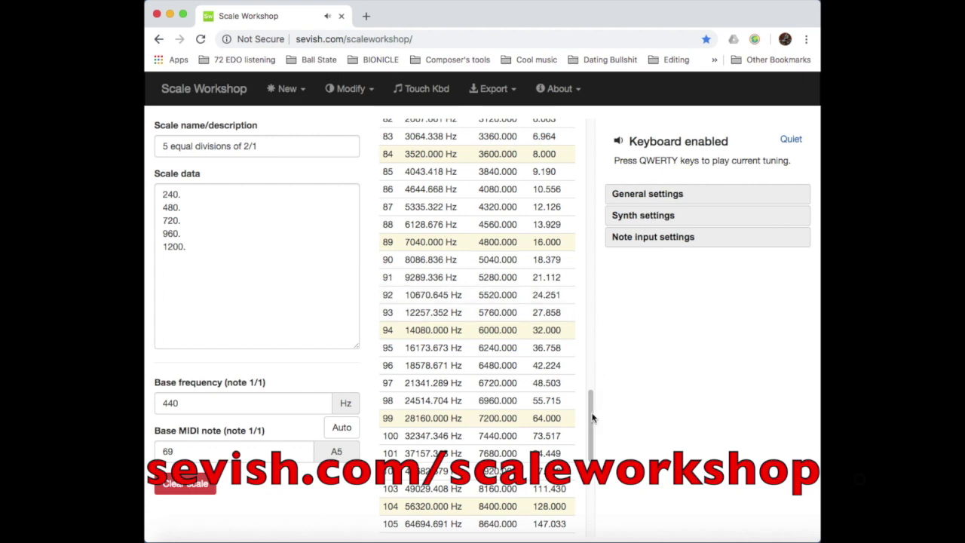
pyautogui.moveTo(591, 419)
pyautogui.mouseDown()
pyautogui.moveTo(592, 483)
pyautogui.moveTo(604, 404)
pyautogui.moveTo(593, 361)
pyautogui.mouseUp()
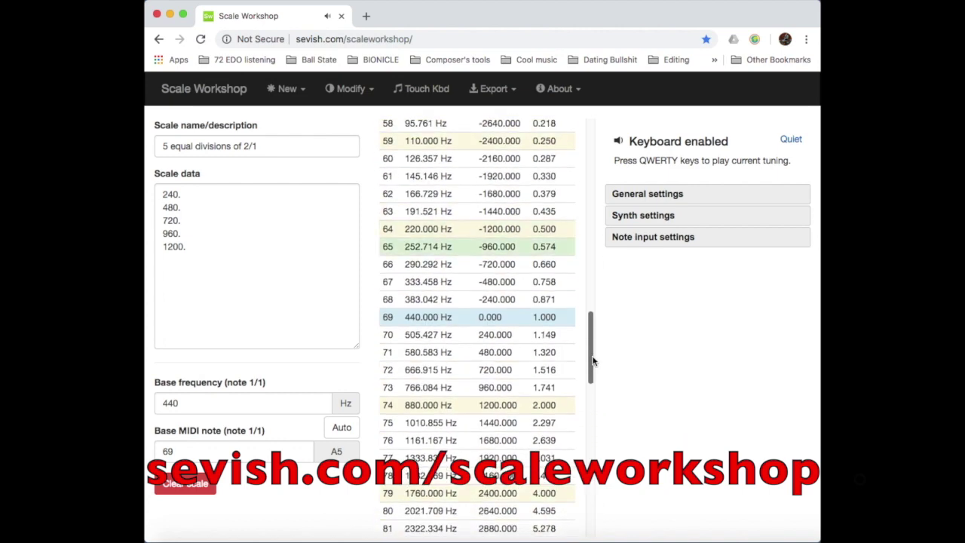
pyautogui.press('x')
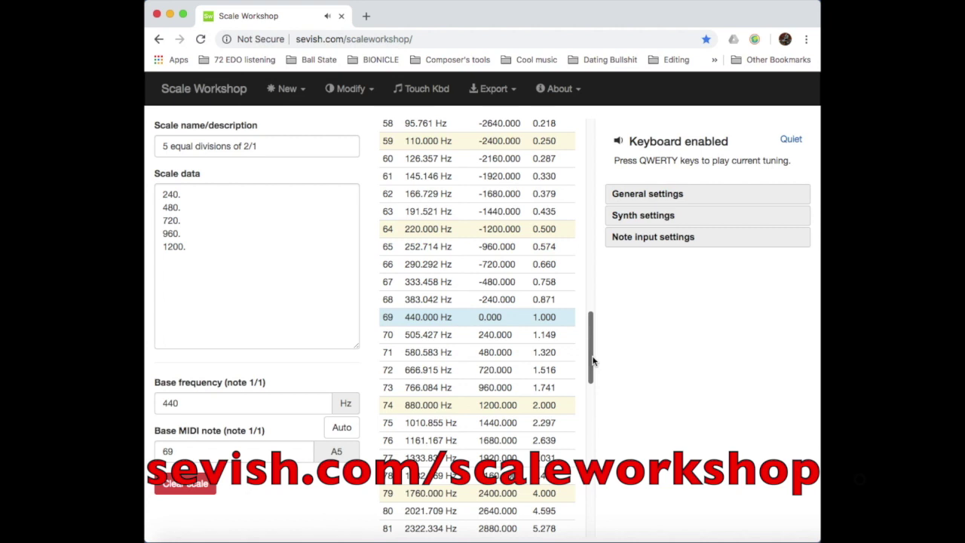
pyautogui.press('z')
pyautogui.press('x')
pyautogui.press('c')
pyautogui.press('v')
pyautogui.press('b')
pyautogui.press('m')
pyautogui.press(',')
pyautogui.press('.')
pyautogui.press('/')
pyautogui.press('s')
pyautogui.press('d')
pyautogui.press('f')
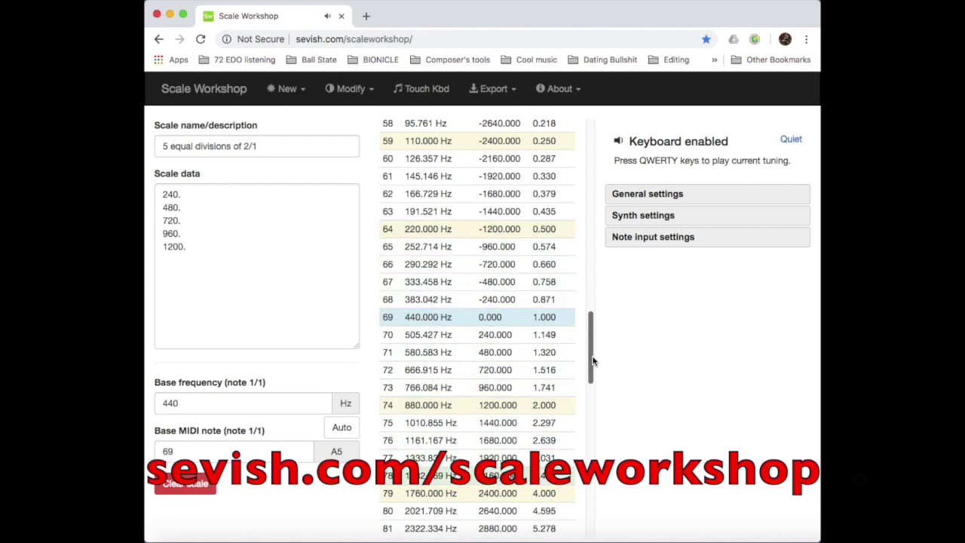
pyautogui.press('j')
pyautogui.press('h')
pyautogui.press('g')
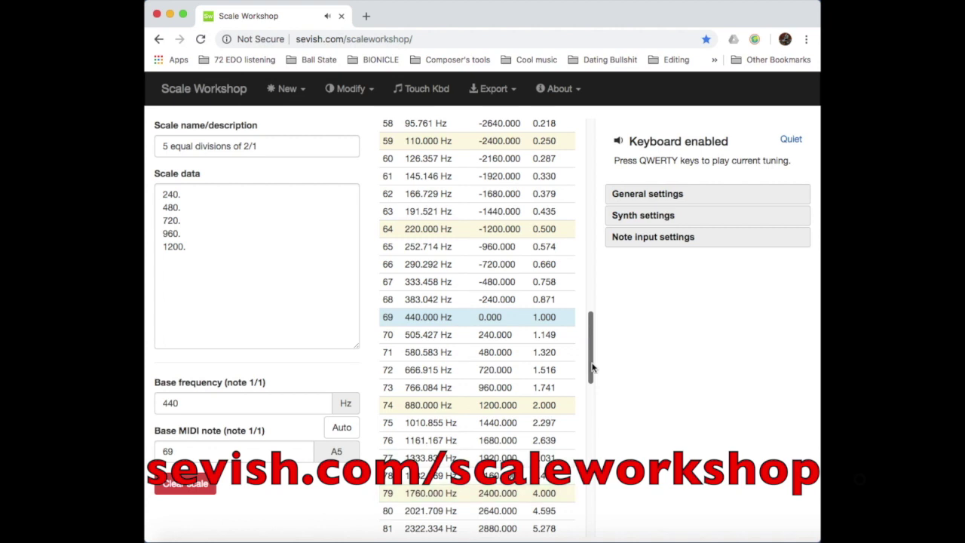
pyautogui.press('s')
pyautogui.press('f')
pyautogui.press('g')
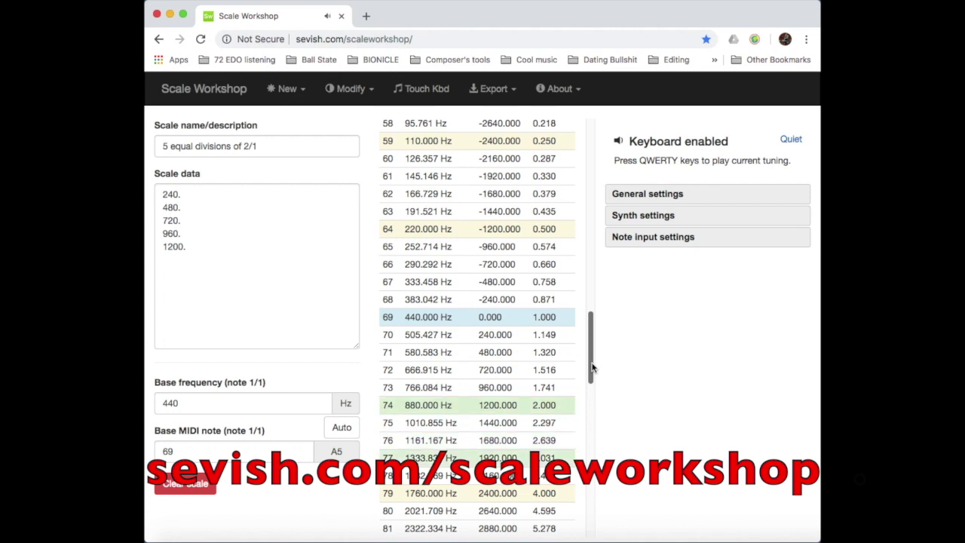
pyautogui.press('s')
pyautogui.press('f')
pyautogui.press('g')
pyautogui.press('s')
pyautogui.press('f')
pyautogui.press('d')
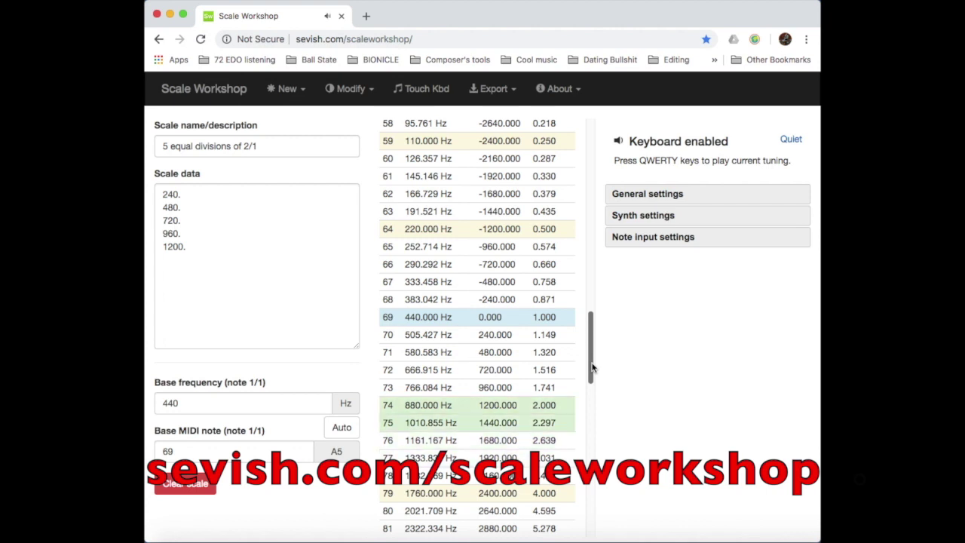
pyautogui.press('f')
pyautogui.press('s')
pyautogui.press('s')
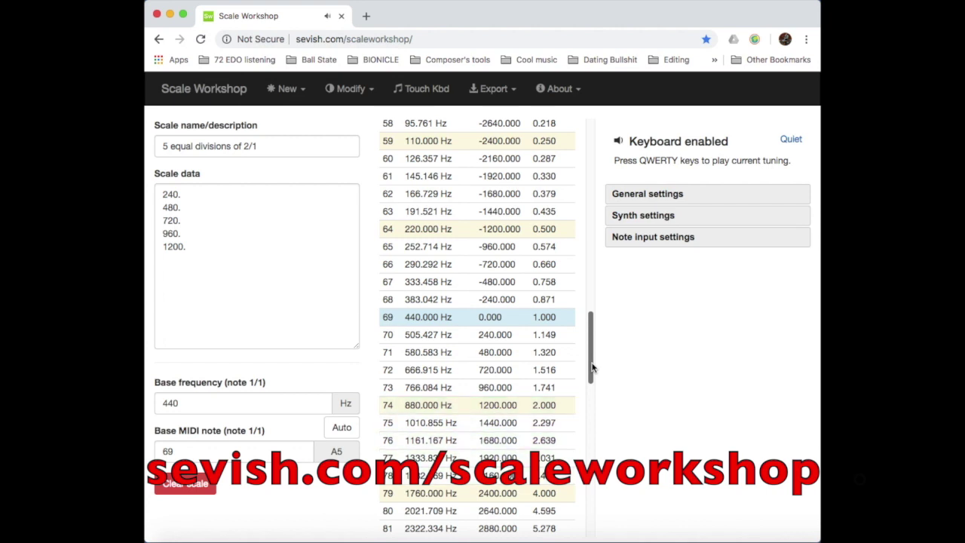
pyautogui.click(674, 247)
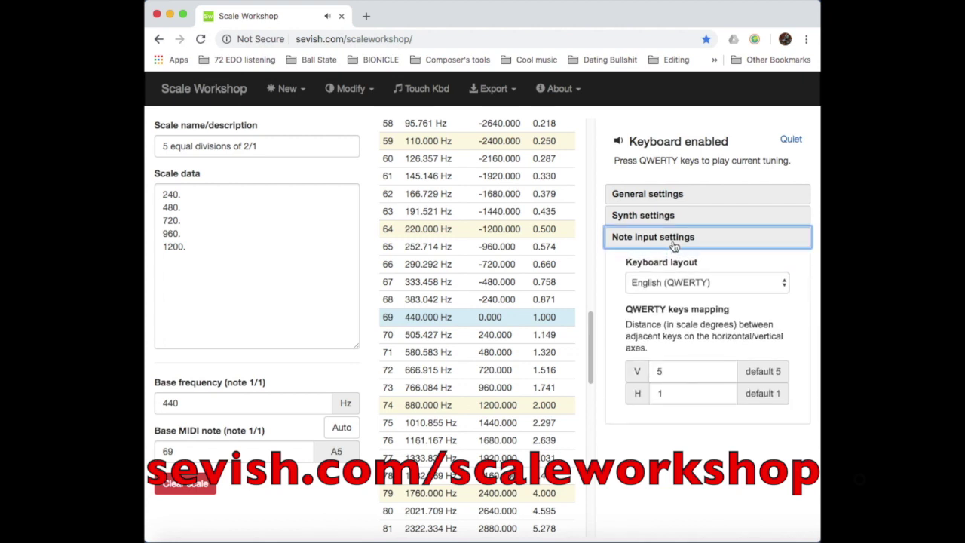
pyautogui.click(683, 433)
pyautogui.moveTo(690, 393)
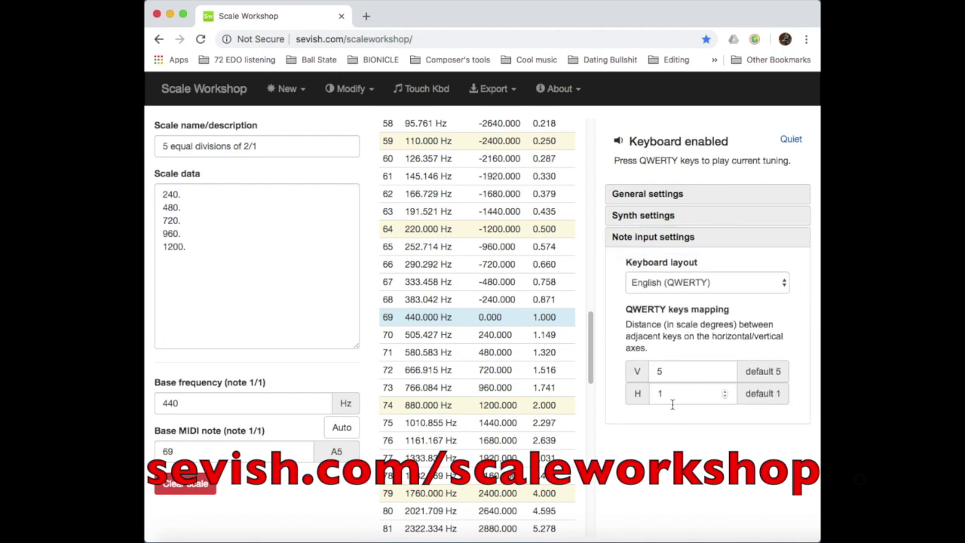
pyautogui.click(720, 237)
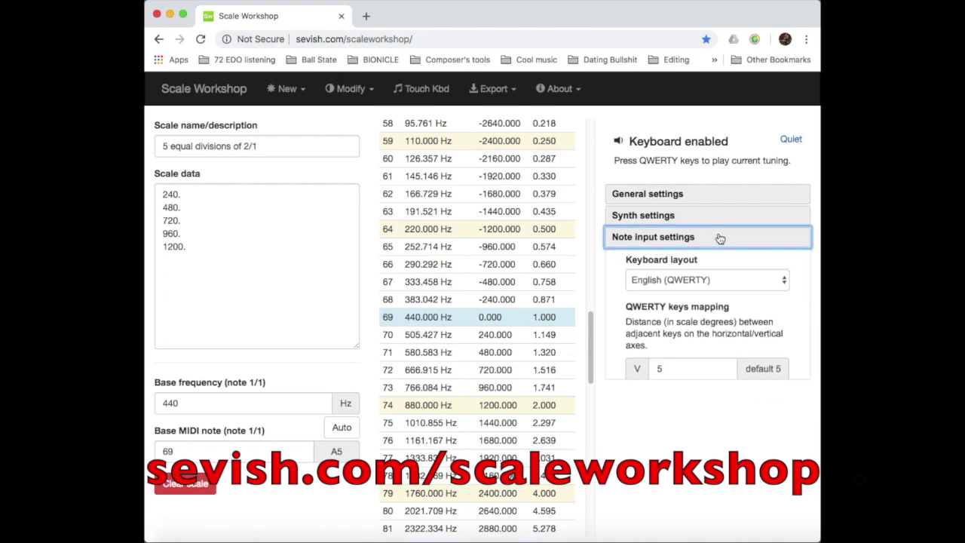
pyautogui.click(615, 322)
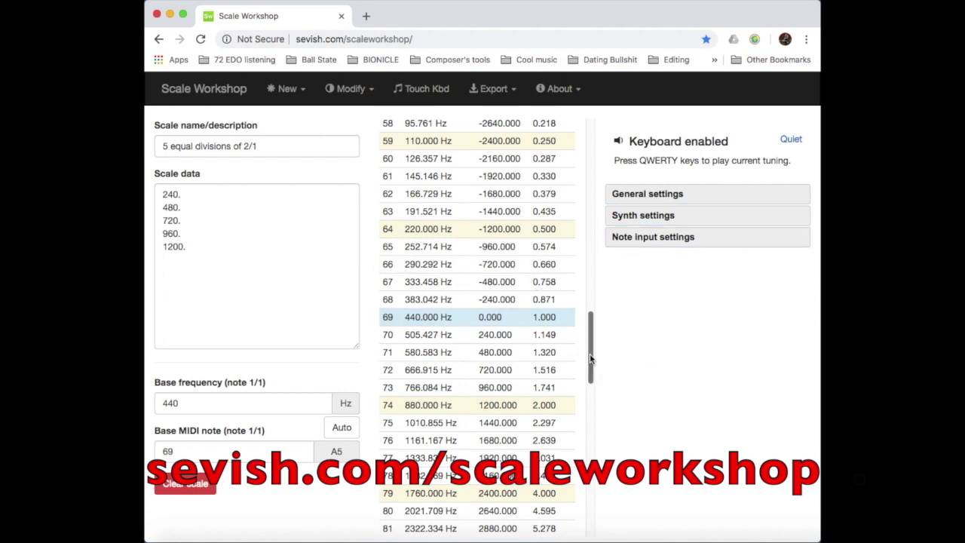
pyautogui.moveTo(590, 359); pyautogui.dragTo(594, 367)
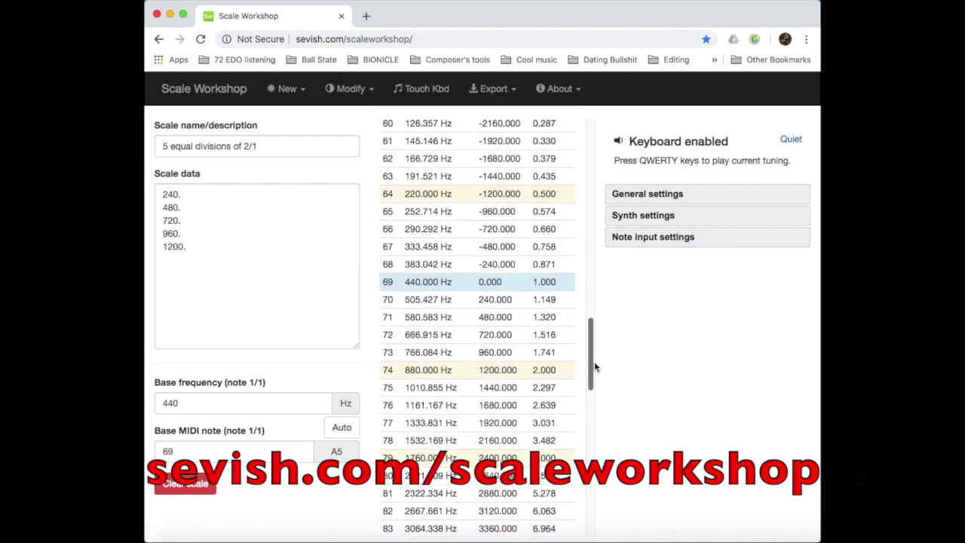
pyautogui.scroll(1, 594, 362)
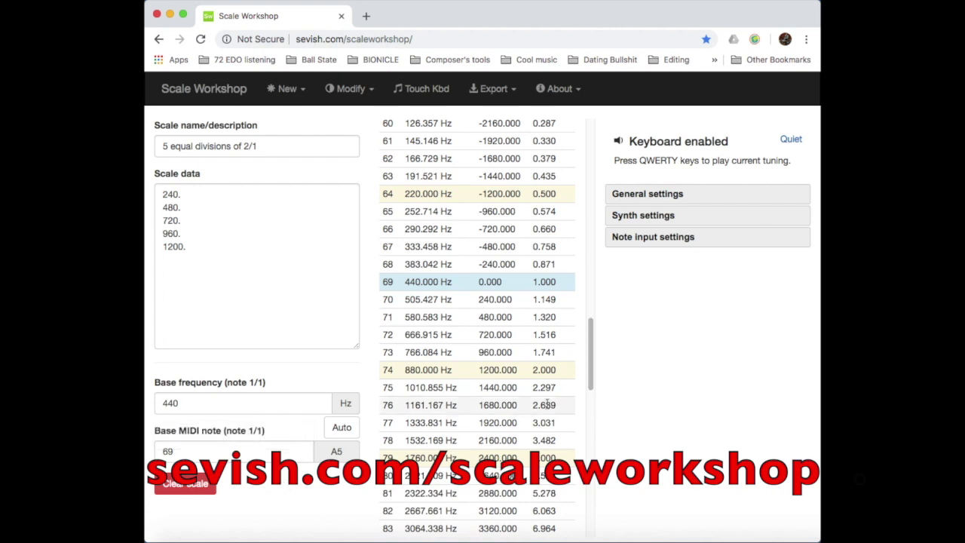
pyautogui.moveTo(590, 383); pyautogui.dragTo(593, 346)
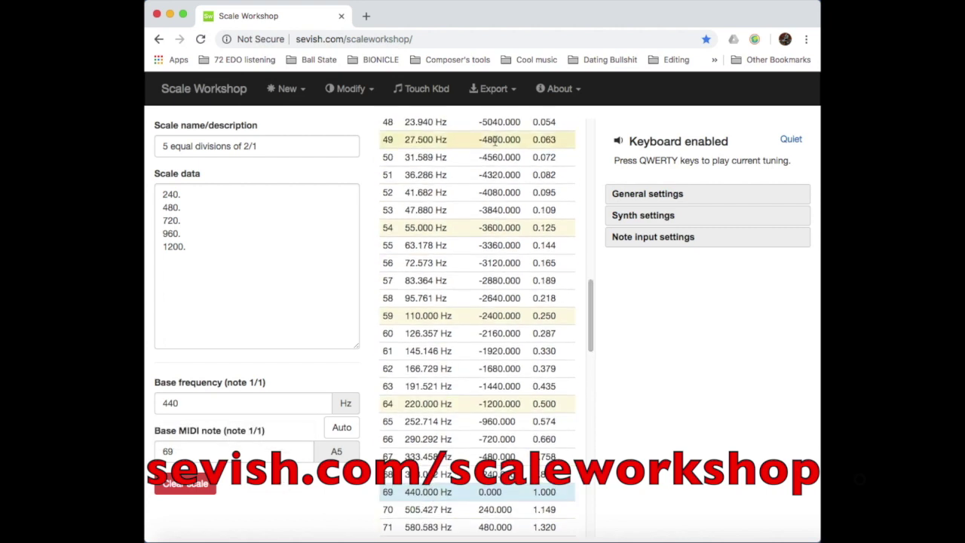
pyautogui.click(512, 93)
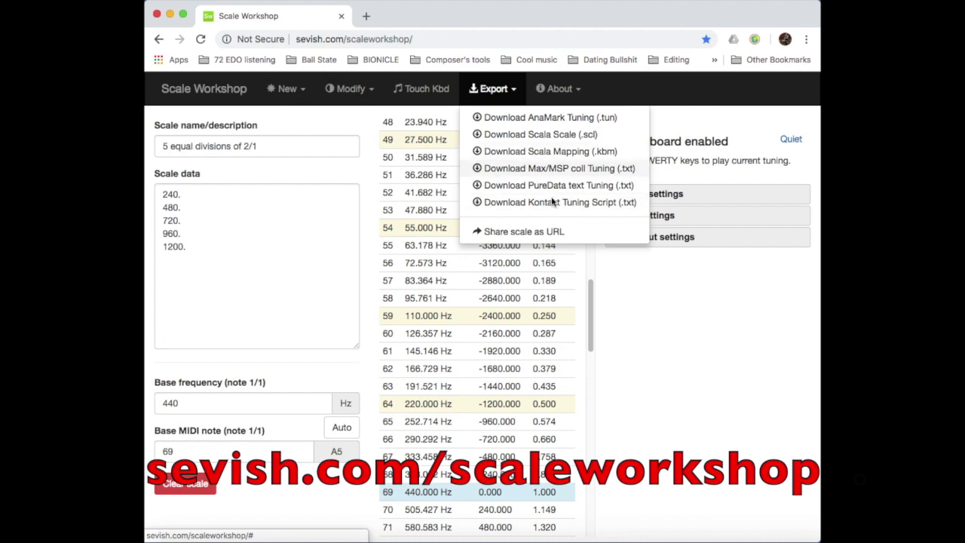
# Show the share-as-URL link for the 5-division scale from the Export menu.
pyautogui.click(523, 232)
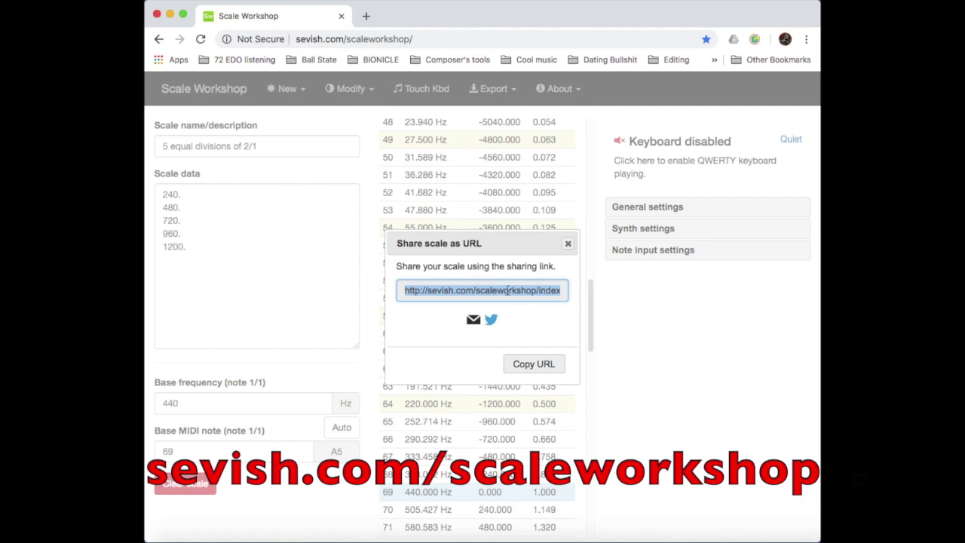
# Dismiss the Share scale as URL dialog.
pyautogui.click(538, 363)
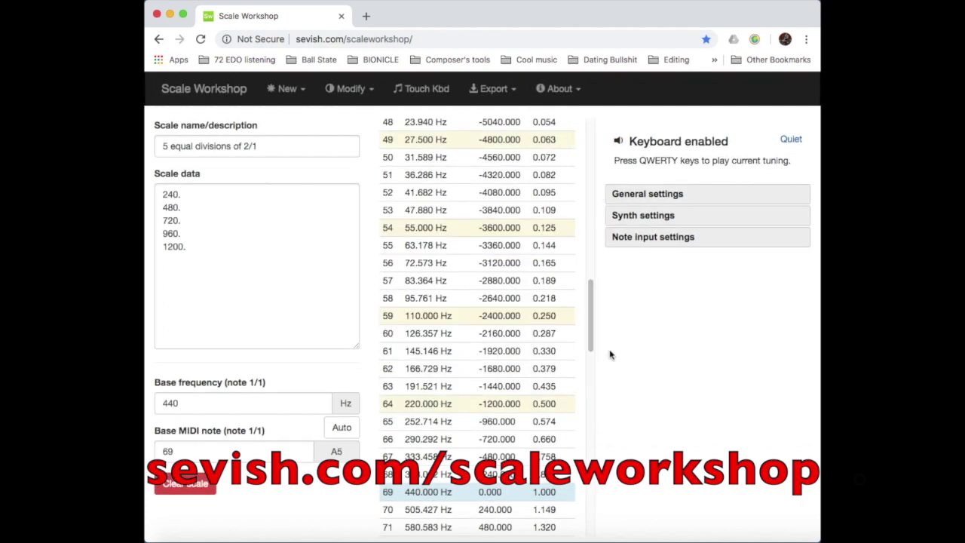